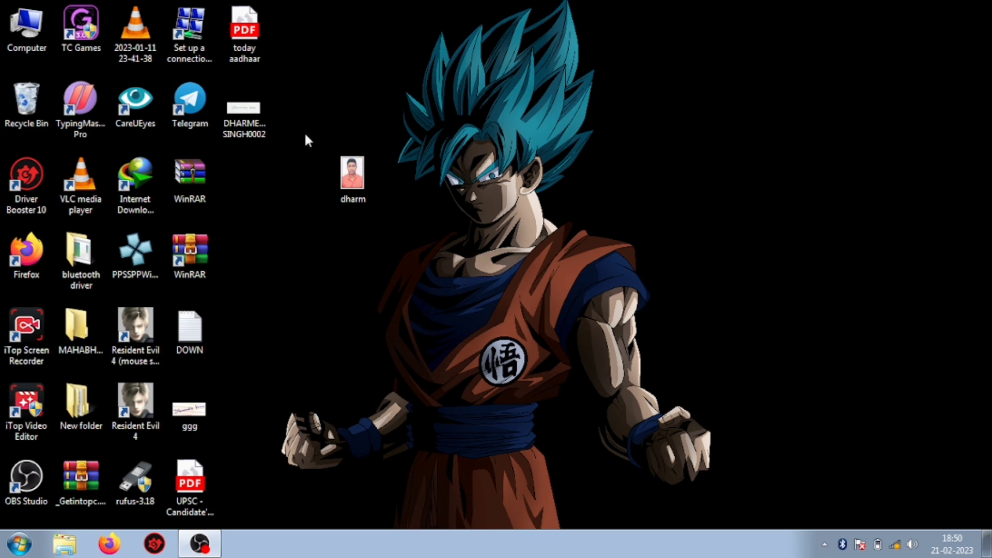
Step: Move the dharm icon lower and browse Start > All Programs > Microsoft Office without launching anything
{"action": "left_click_drag", "start_coordinate": [374, 201], "coordinate": [320, 428]}
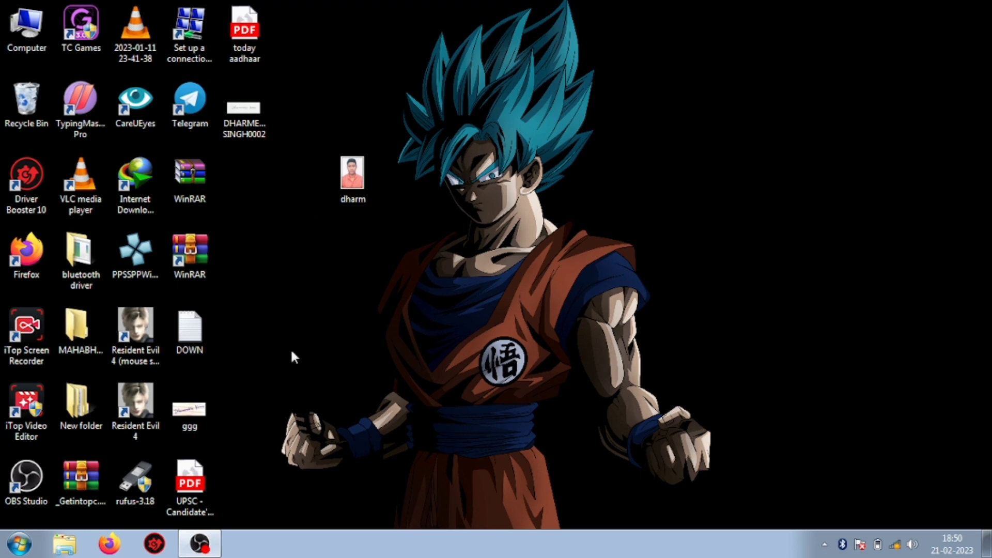
{"action": "left_click", "coordinate": [10, 548]}
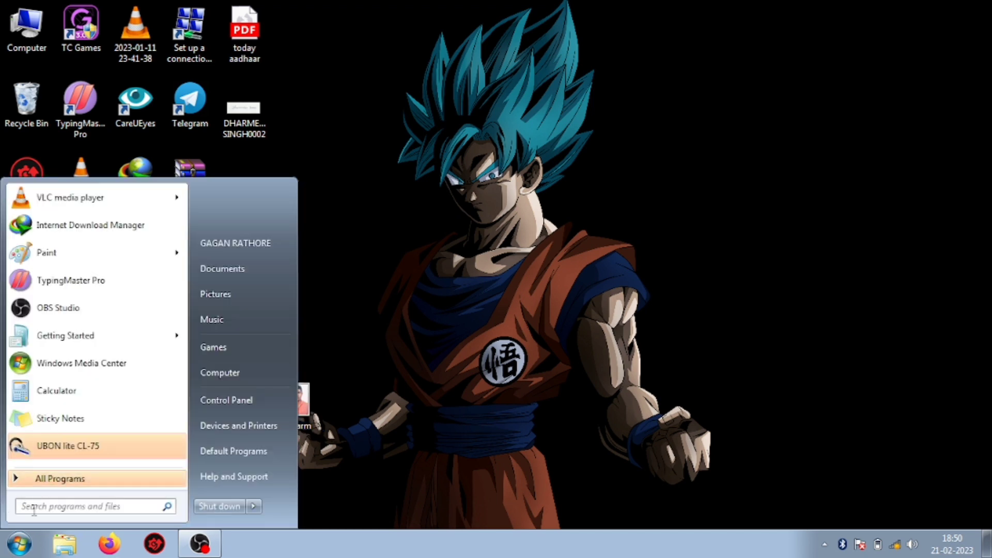
{"action": "left_click", "coordinate": [41, 478]}
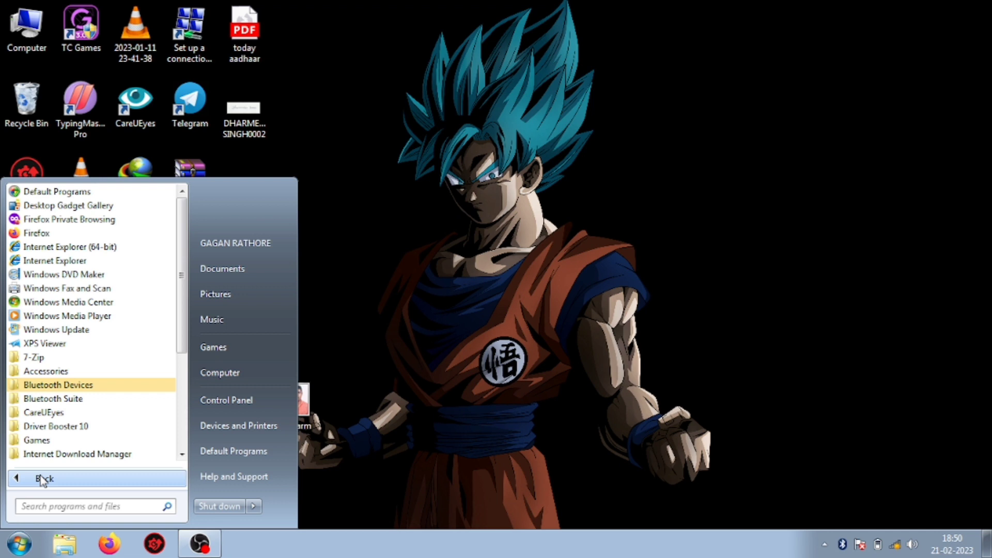
{"action": "scroll", "coordinate": [179, 328], "scroll_direction": "down", "scroll_amount": 1}
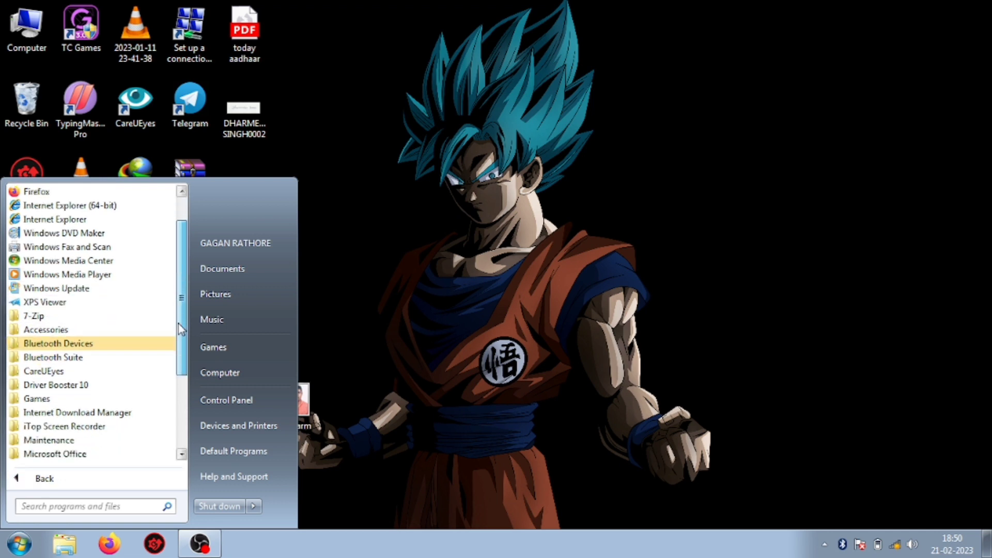
{"action": "left_click_drag", "start_coordinate": [179, 328], "coordinate": [172, 401]}
{"action": "scroll", "coordinate": [174, 402], "scroll_direction": "up", "scroll_amount": 1}
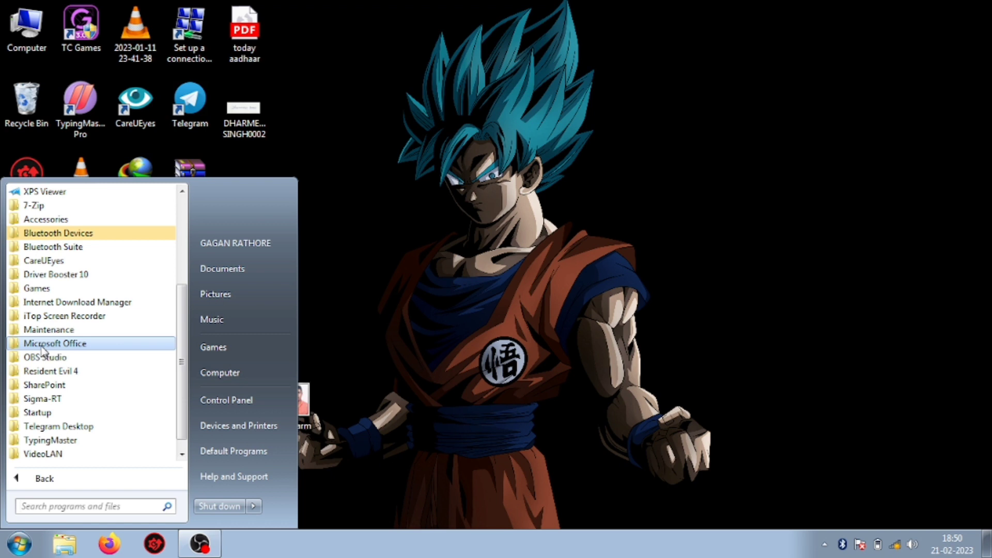
{"action": "left_click", "coordinate": [41, 346]}
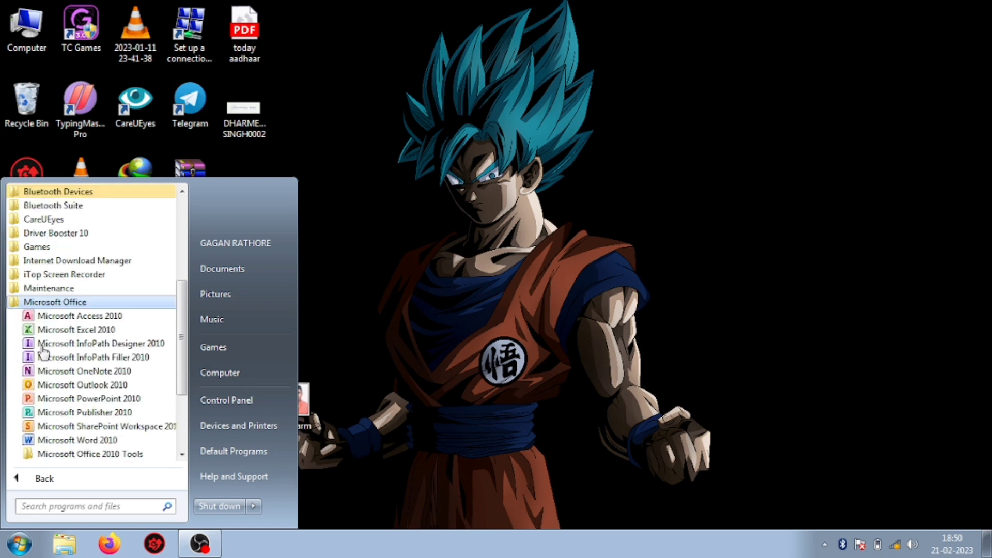
{"action": "left_click", "coordinate": [356, 237]}
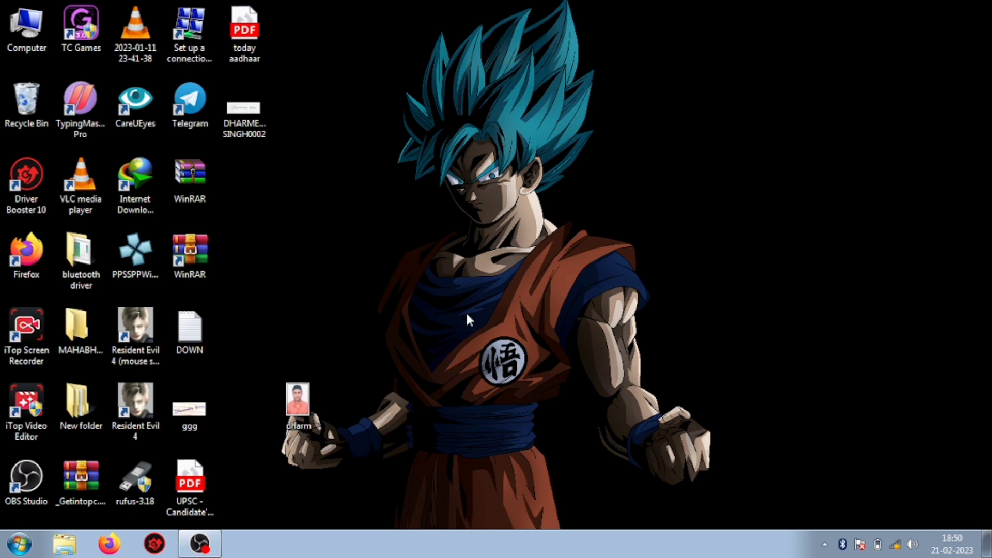
Step: Move the dharm photo up near the figure's head and open it with Microsoft Office 2010
{"action": "mouse_move", "coordinate": [305, 404]}
{"action": "left_mouse_down"}
{"action": "mouse_move", "coordinate": [382, 111]}
{"action": "mouse_move", "coordinate": [375, 220]}
{"action": "left_mouse_up"}
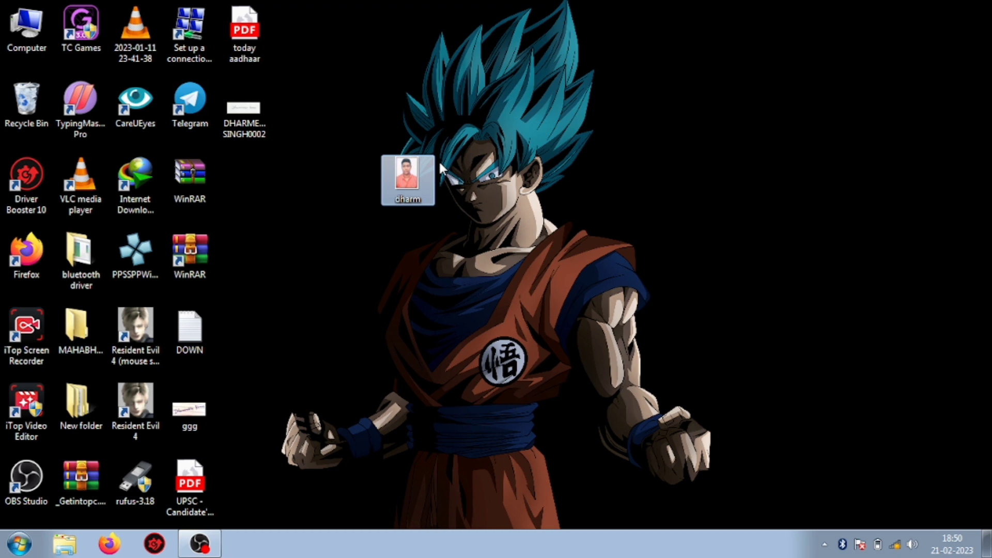
{"action": "right_click", "coordinate": [413, 182]}
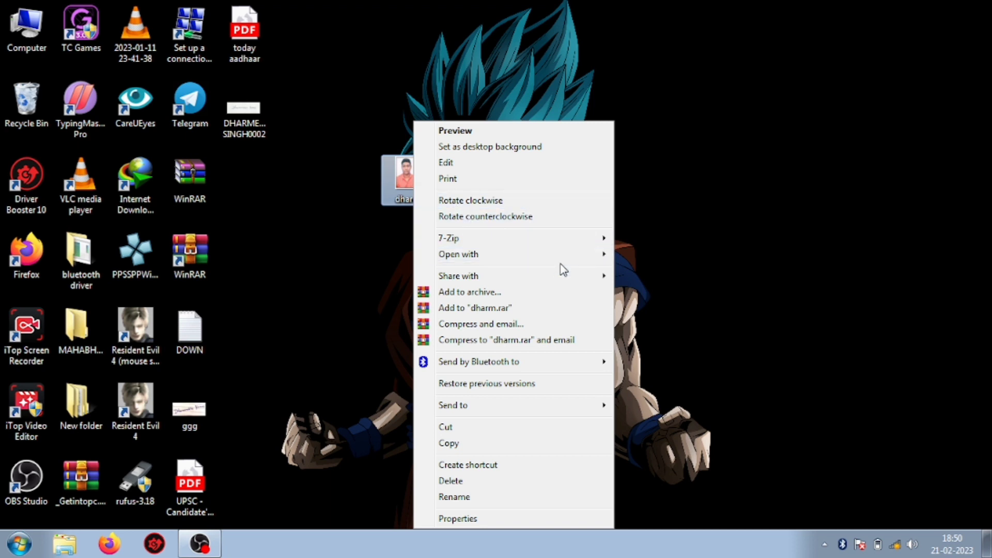
{"action": "mouse_move", "coordinate": [513, 254]}
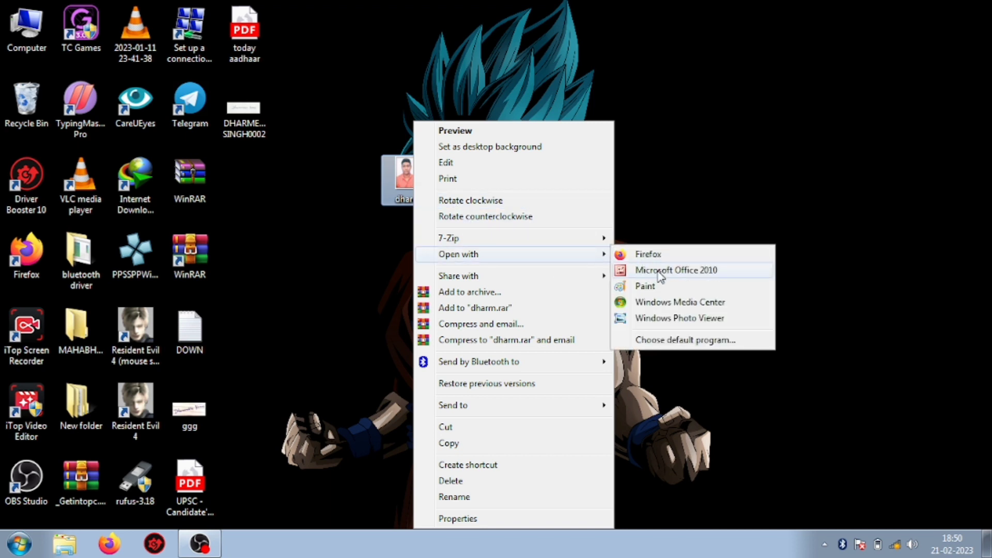
{"action": "left_click", "coordinate": [659, 273]}
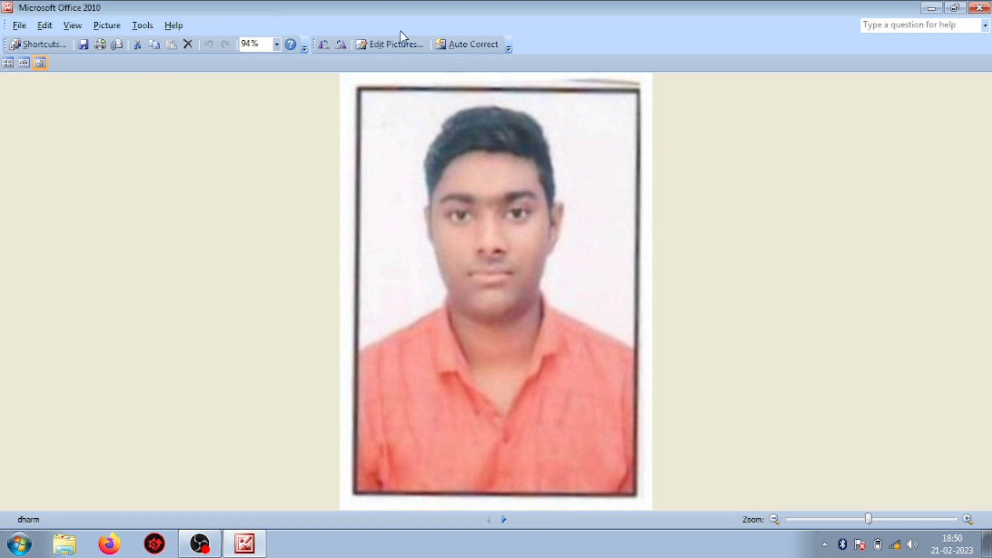
Step: Show the Edit Pictures tools and dismiss the Office Activation Wizard notice
{"action": "left_click", "coordinate": [389, 46]}
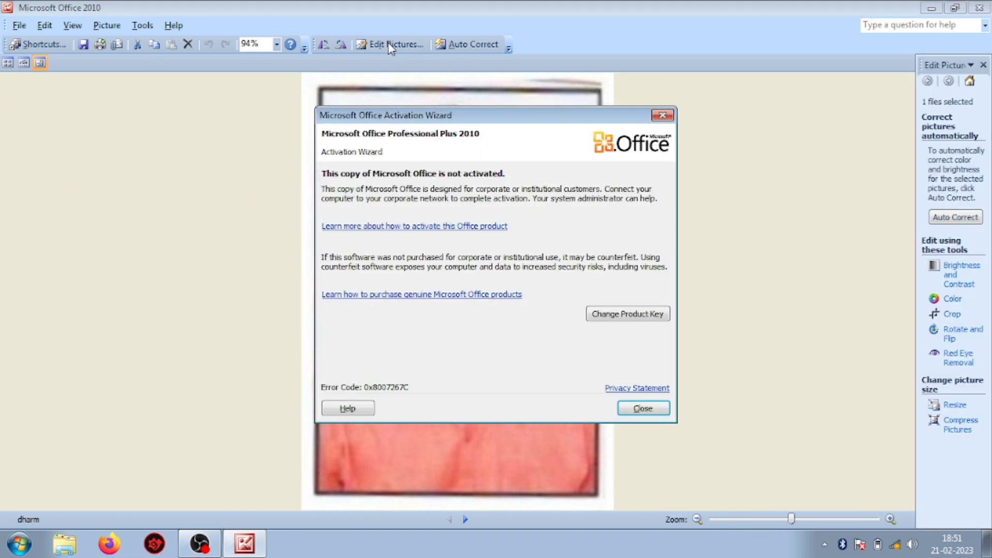
{"action": "left_click", "coordinate": [654, 407]}
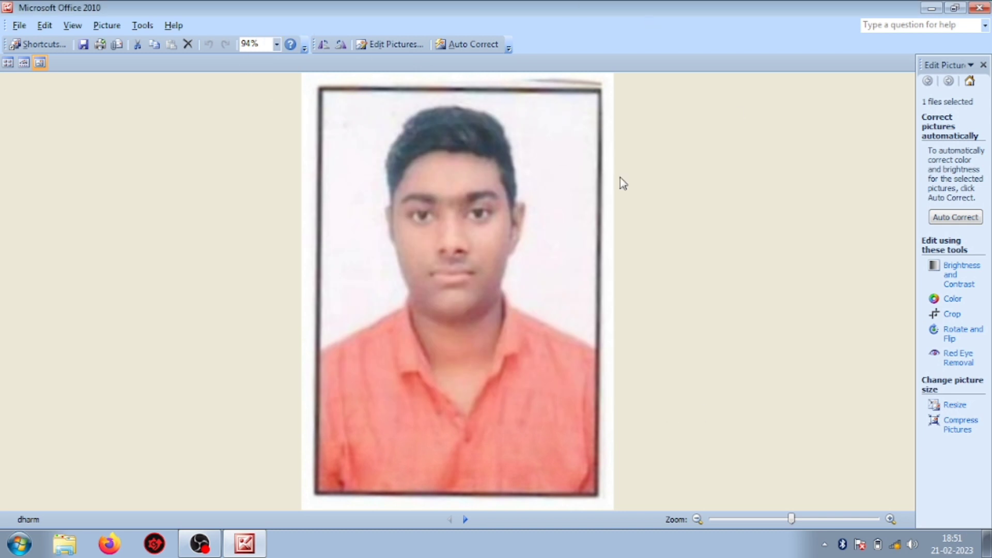
Step: Crop the border (top 25, left 23, right 19, bottom 20 px) to 415 × 595, then auto-correct colour
{"action": "left_click", "coordinate": [951, 314]}
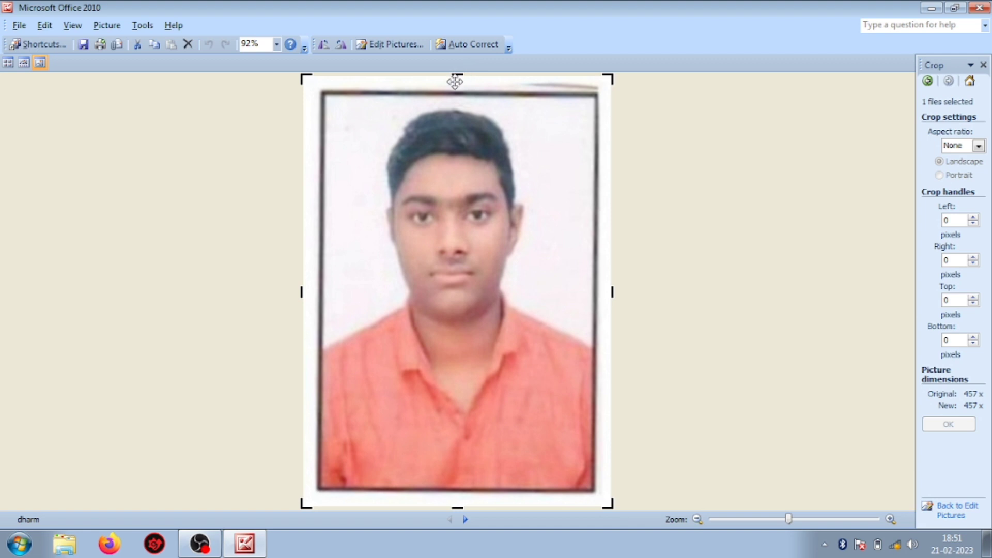
{"action": "left_click_drag", "start_coordinate": [458, 74], "coordinate": [458, 91]}
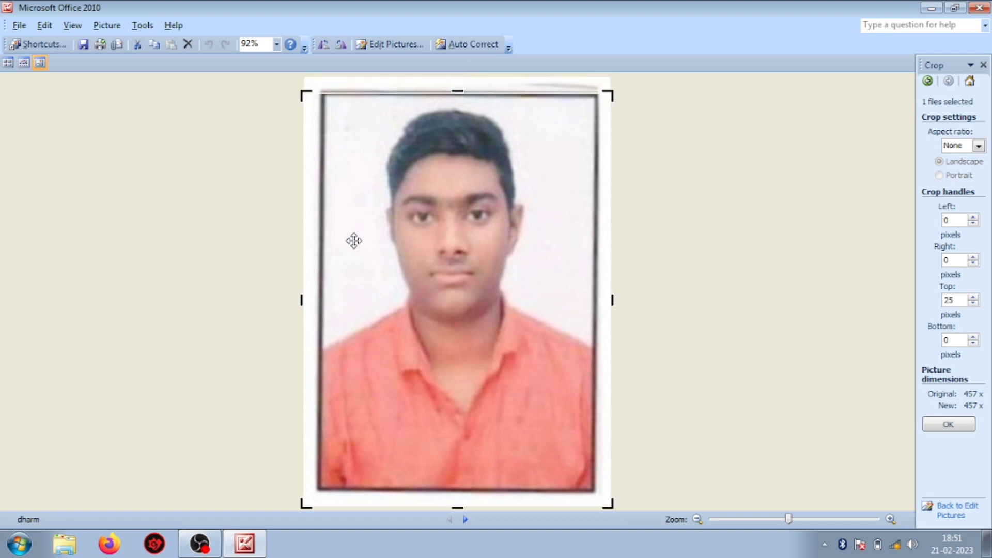
{"action": "left_click_drag", "start_coordinate": [302, 300], "coordinate": [317, 300]}
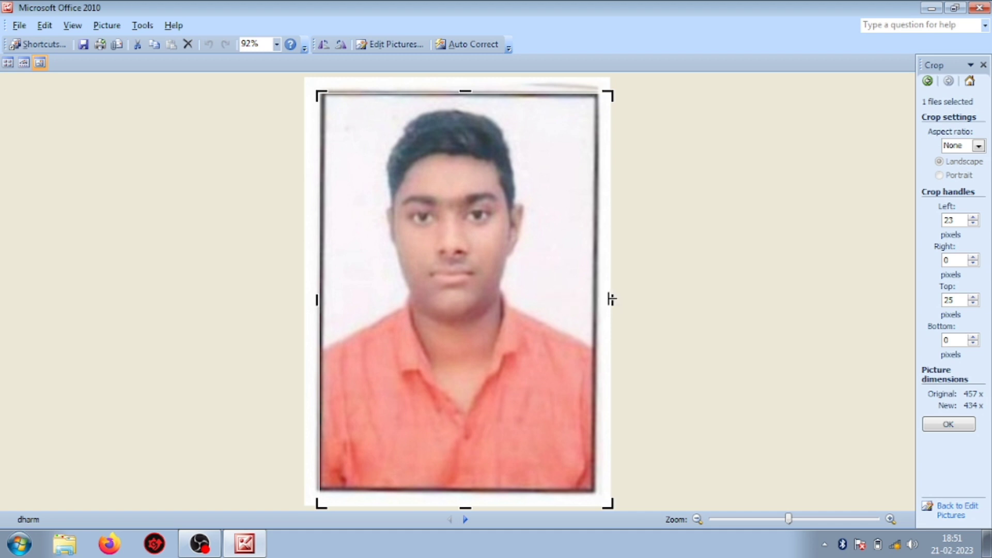
{"action": "left_click_drag", "start_coordinate": [615, 301], "coordinate": [600, 301]}
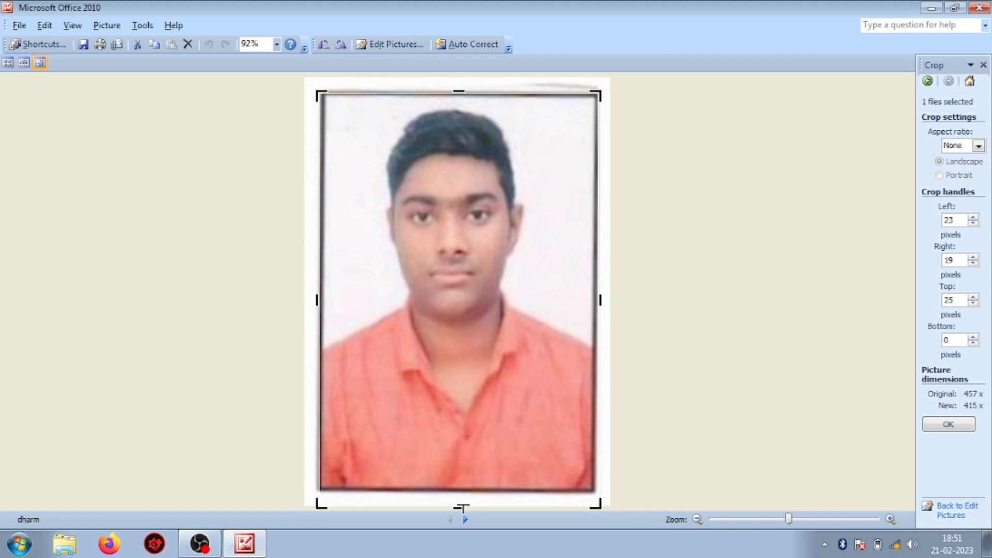
{"action": "left_click_drag", "start_coordinate": [460, 510], "coordinate": [460, 494]}
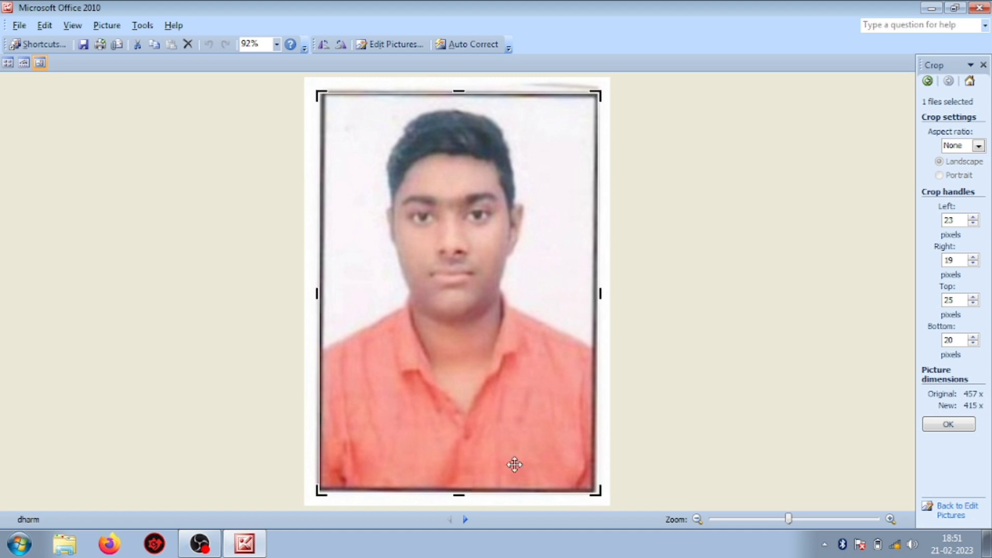
{"action": "left_click", "coordinate": [948, 424]}
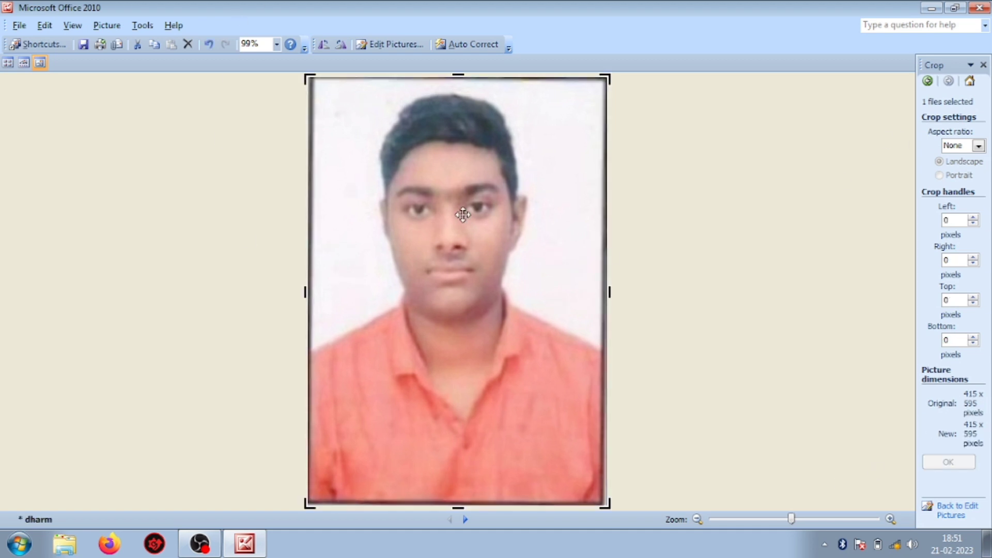
{"action": "left_click", "coordinate": [458, 48]}
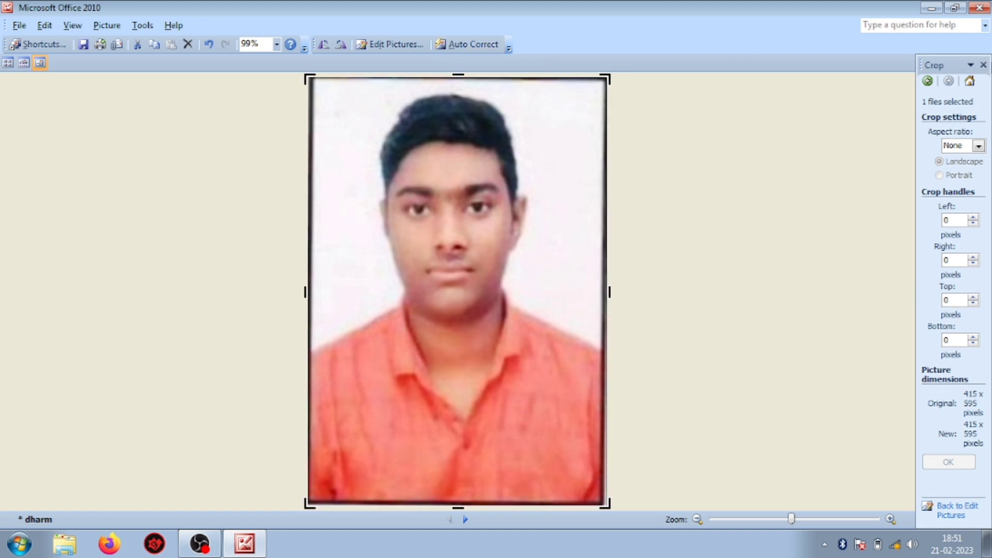
Step: Close the Crop pane and start a Save As for the edited photo
{"action": "left_click", "coordinate": [984, 65]}
{"action": "left_click", "coordinate": [19, 25]}
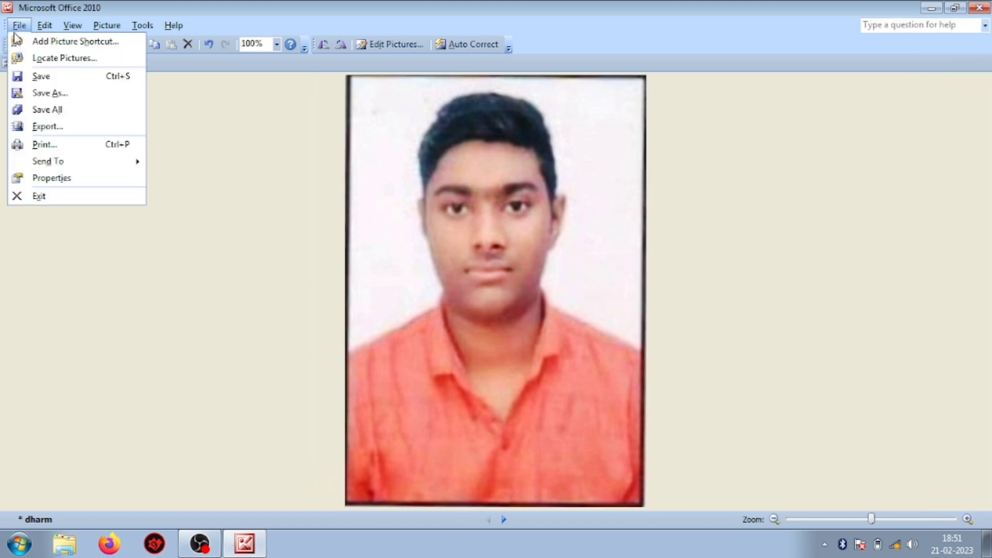
{"action": "left_click", "coordinate": [50, 93]}
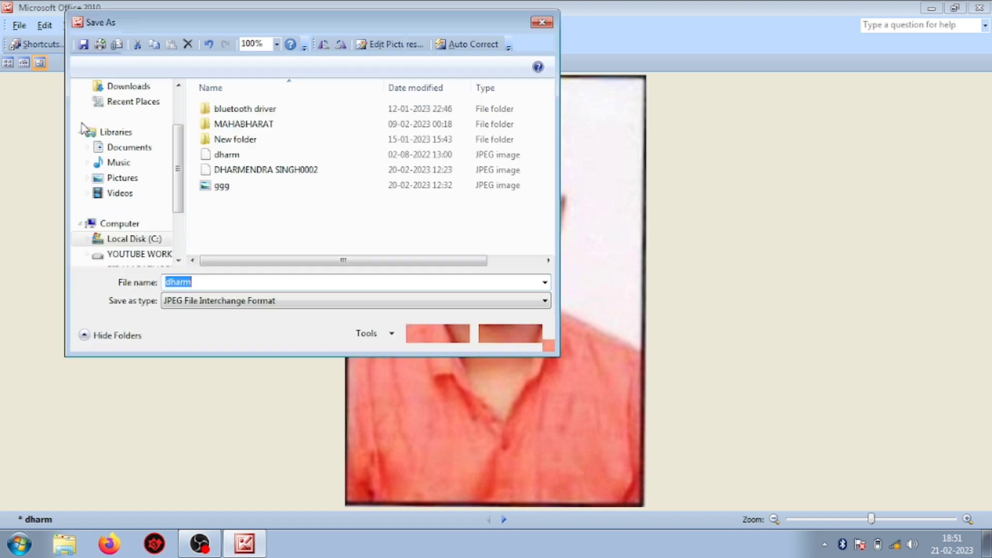
Step: Set the save destination to the Desktop and name the JPEG 'hyyhyh'
{"action": "left_click", "coordinate": [128, 86]}
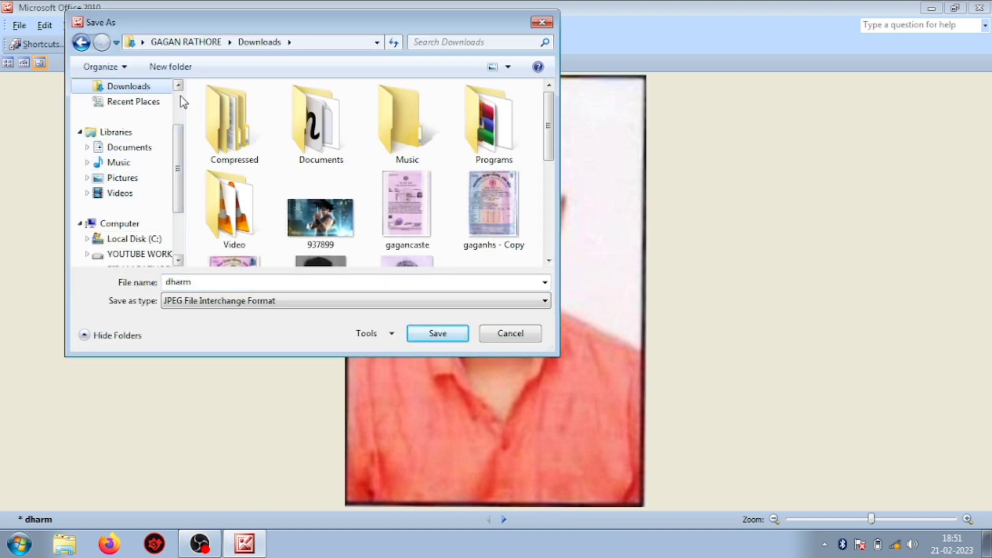
{"action": "left_click", "coordinate": [130, 139]}
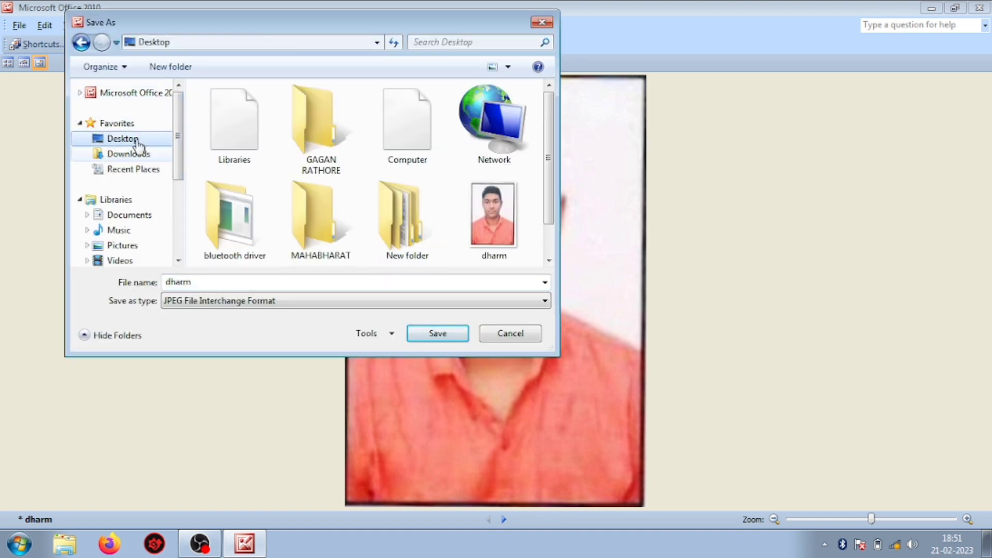
{"action": "double_click", "coordinate": [238, 279]}
{"action": "type", "text": "hyyhyh"}
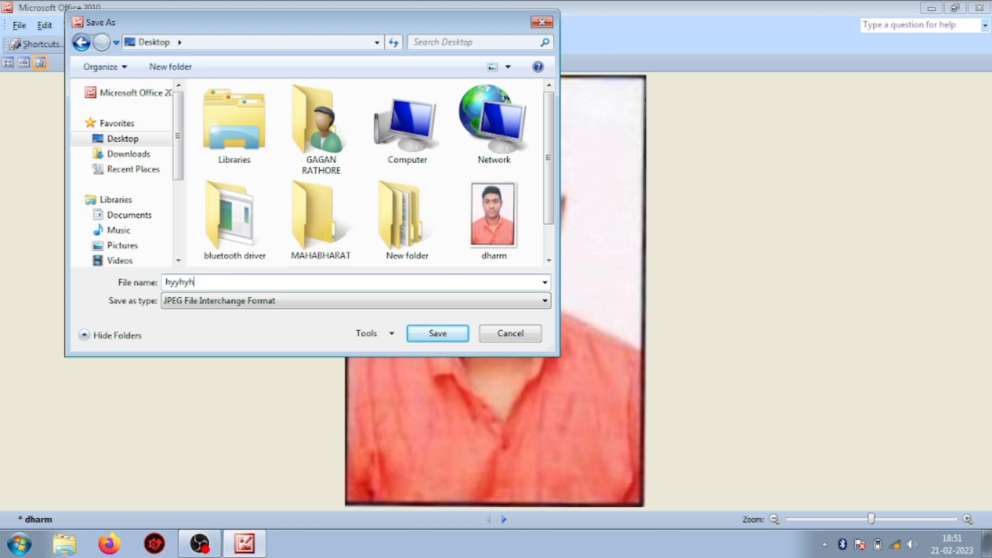
Step: Save hyyhyh to the Desktop, close Picture Manager, and check its size (92.0 KB) in Properties
{"action": "left_click", "coordinate": [428, 339]}
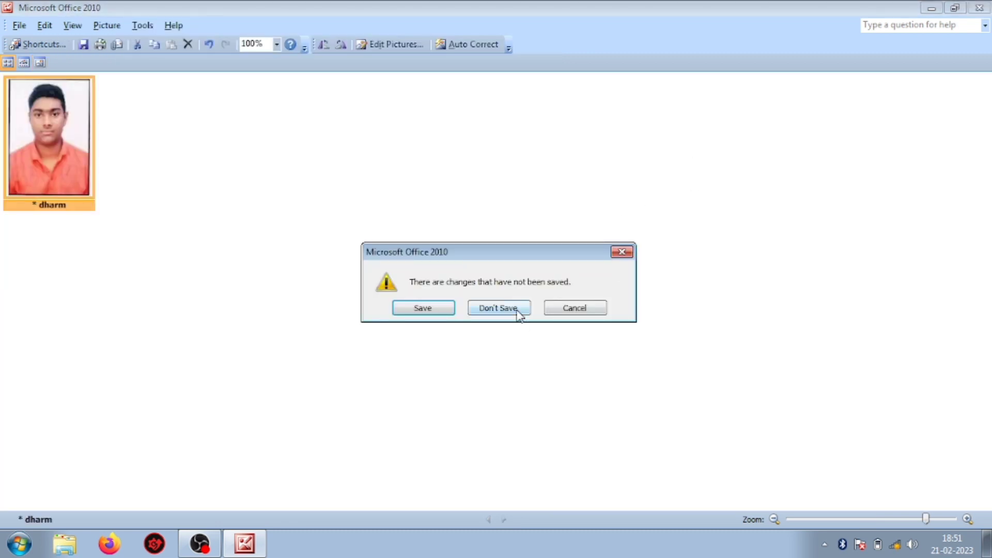
{"action": "left_click", "coordinate": [518, 310]}
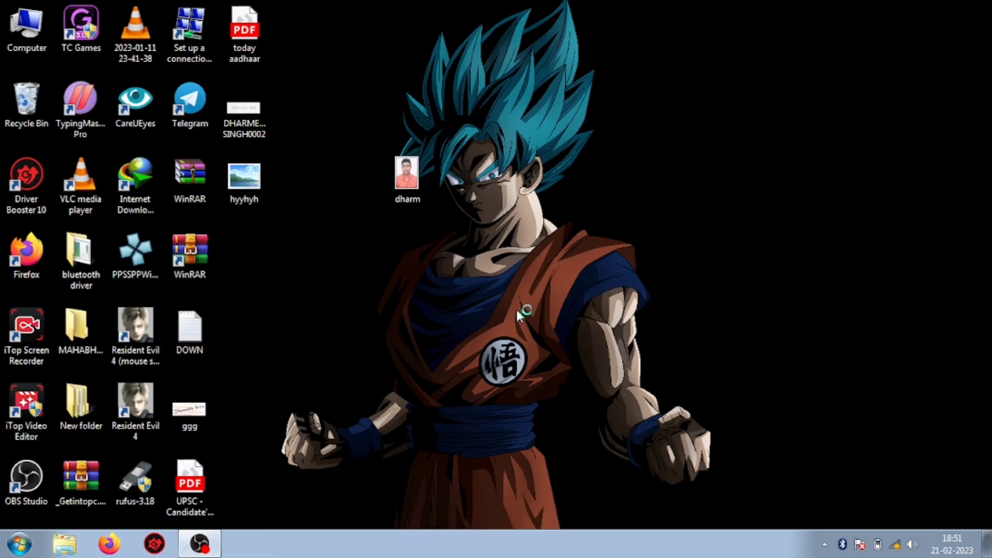
{"action": "right_click", "coordinate": [240, 182]}
{"action": "left_click", "coordinate": [280, 518]}
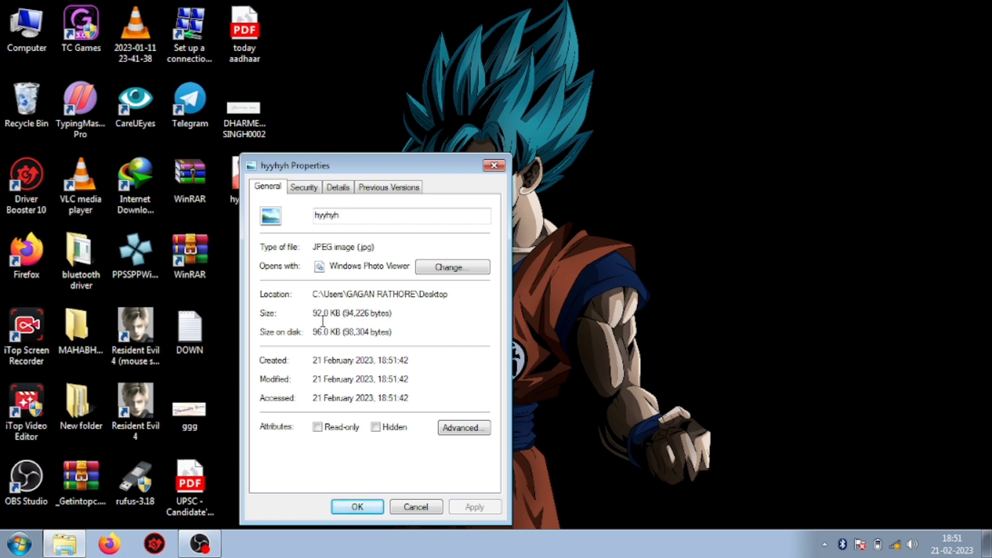
{"action": "left_click", "coordinate": [494, 166]}
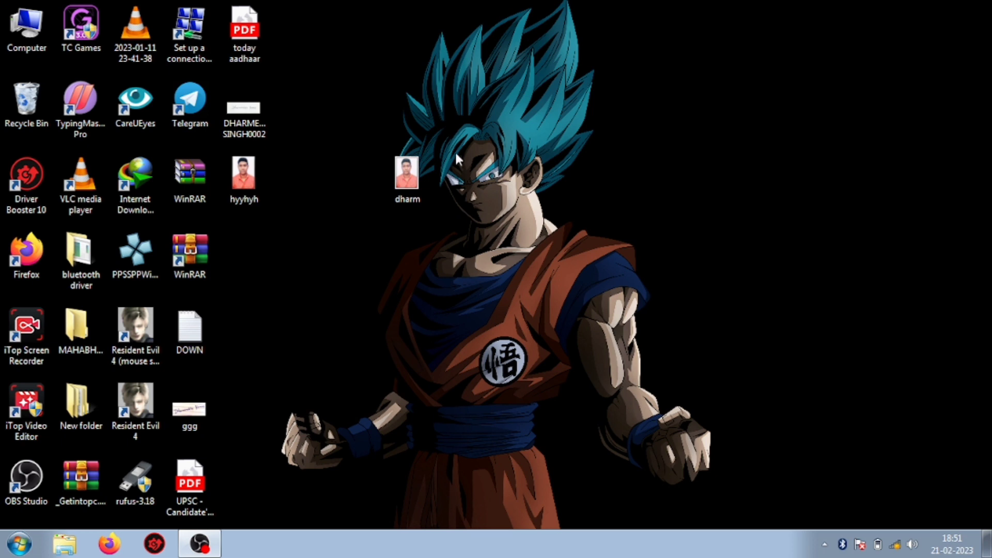
Step: Open hyyhyh in Paint, resize it to 300 × 430 pixels, and save it
{"action": "right_click", "coordinate": [253, 196]}
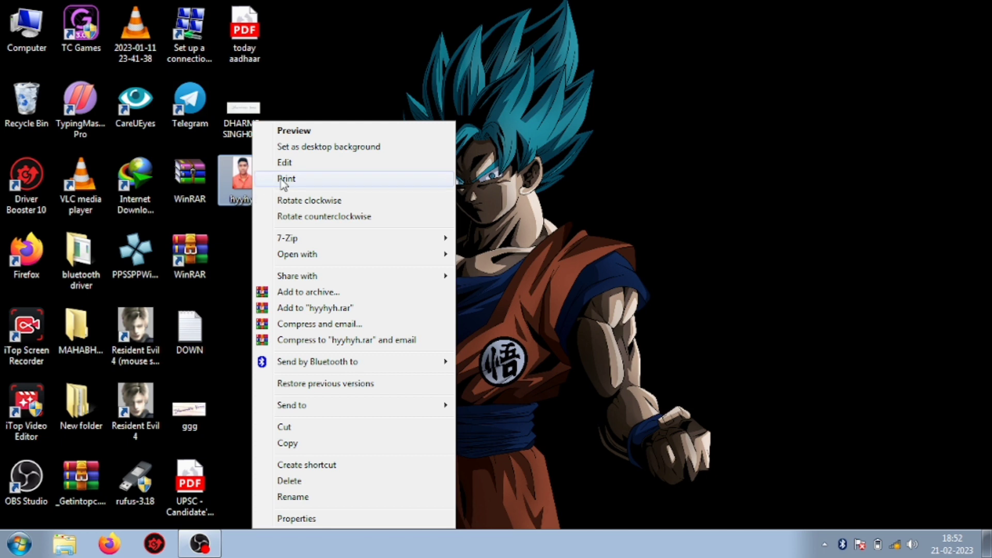
{"action": "mouse_move", "coordinate": [297, 254]}
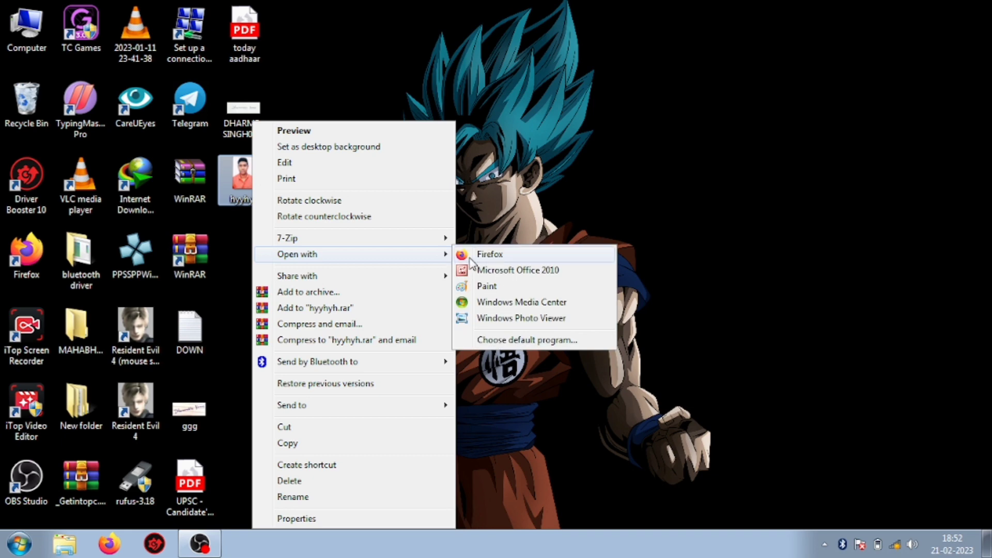
{"action": "left_click", "coordinate": [481, 286]}
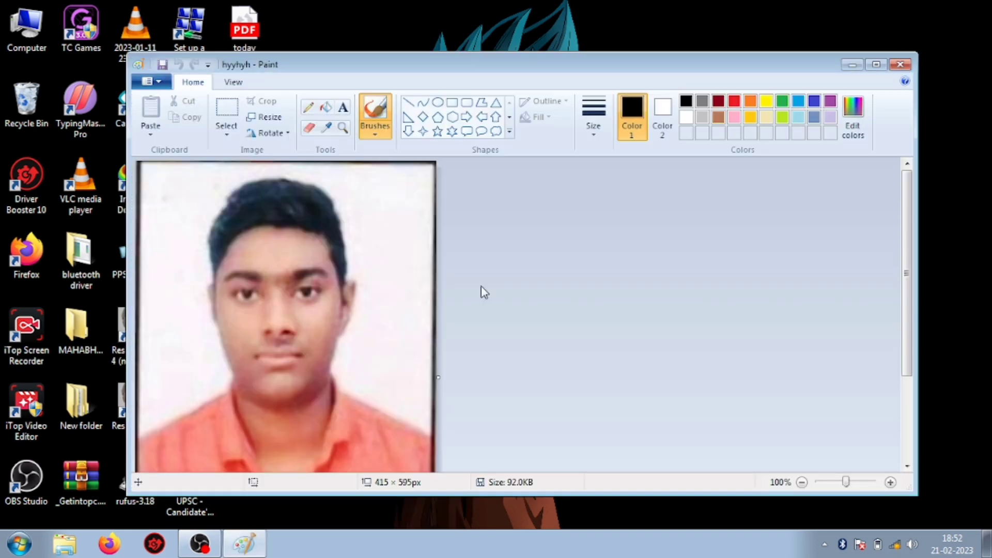
{"action": "left_click", "coordinate": [257, 121]}
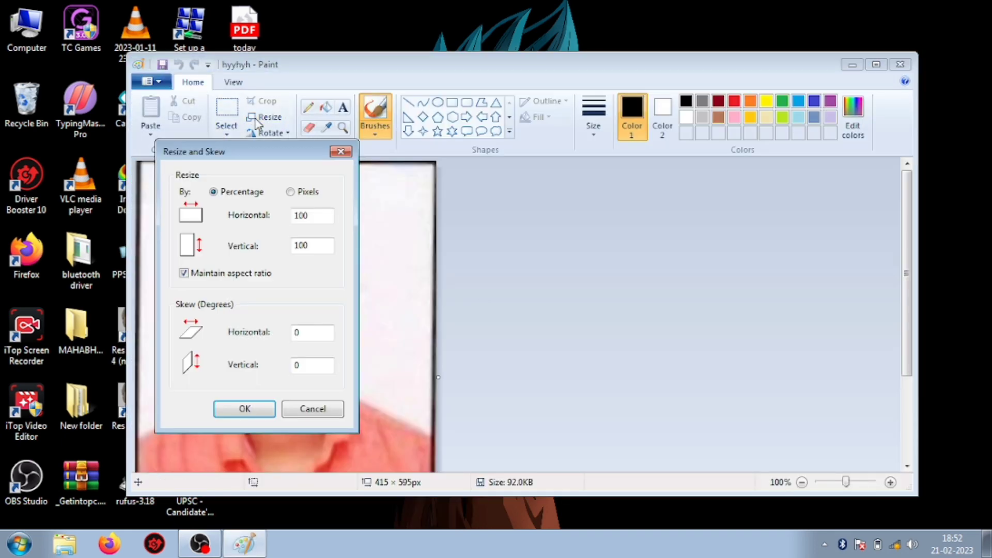
{"action": "left_click", "coordinate": [291, 192]}
{"action": "left_click", "coordinate": [316, 213]}
{"action": "key", "text": "BackSpace"}
{"action": "key", "text": "BackSpace"}
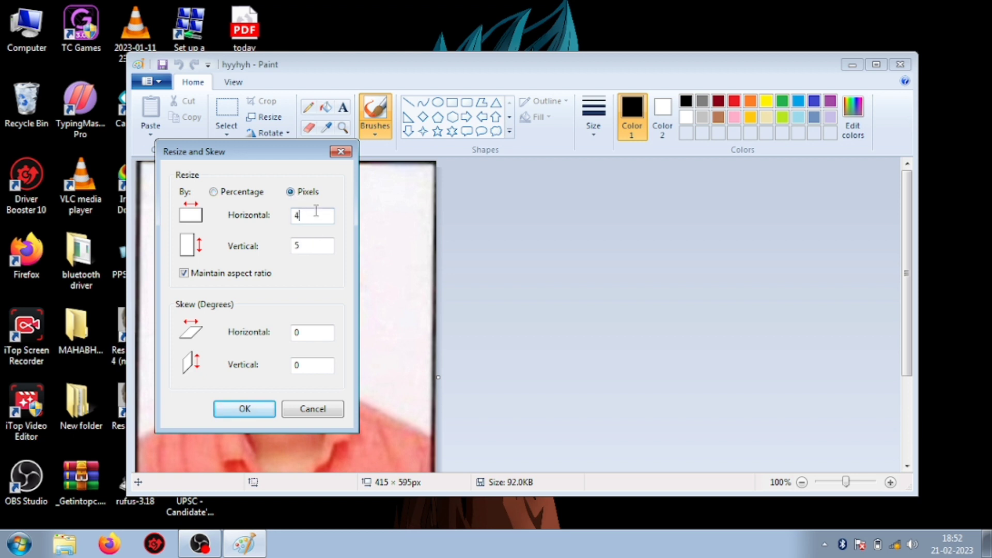
{"action": "type", "text": "00"}
{"action": "left_click", "coordinate": [245, 409]}
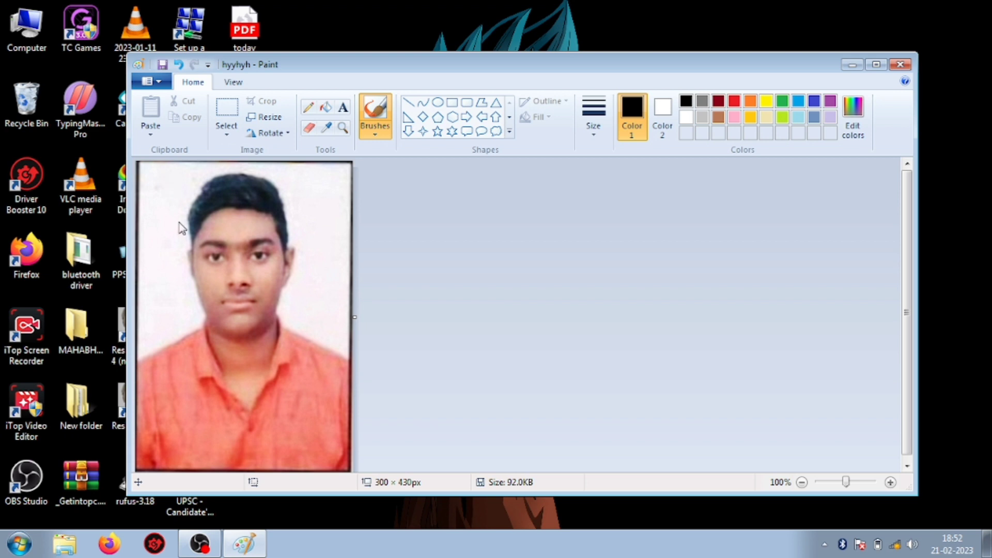
{"action": "key", "text": "ctrl+s"}
Step: Minimize Paint, confirm hyyhyh is 39.2 KB in Properties, and reopen it in Paint
{"action": "left_click", "coordinate": [852, 65]}
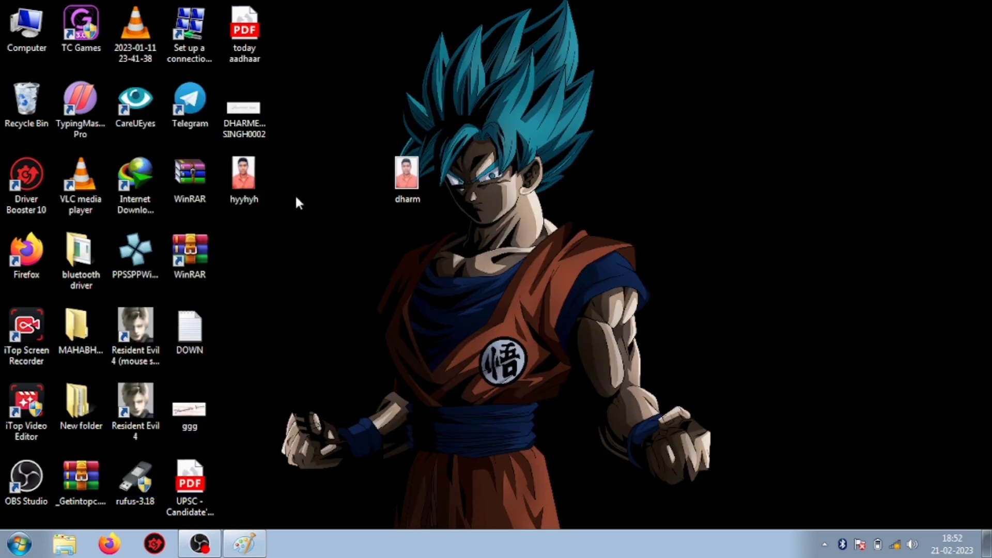
{"action": "right_click", "coordinate": [237, 195]}
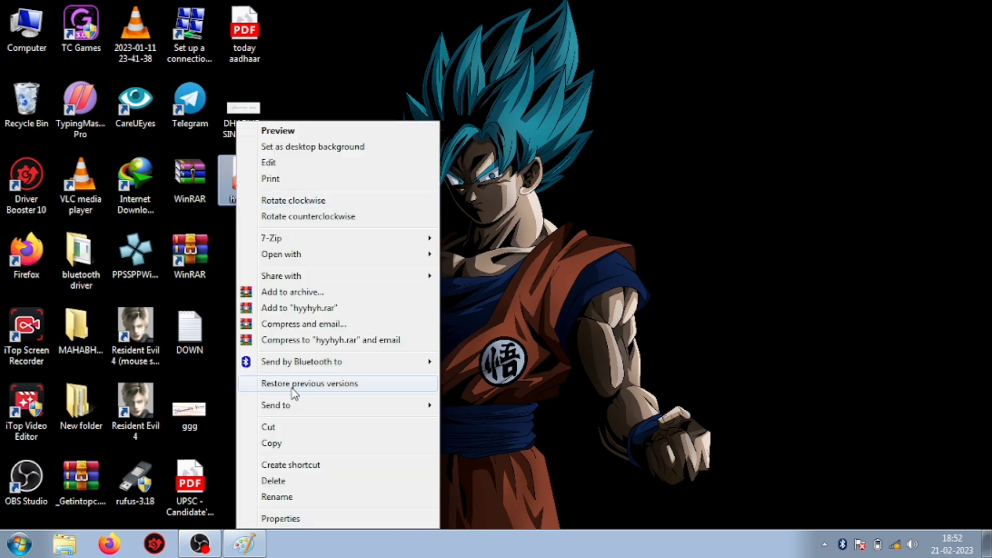
{"action": "left_click", "coordinate": [290, 518]}
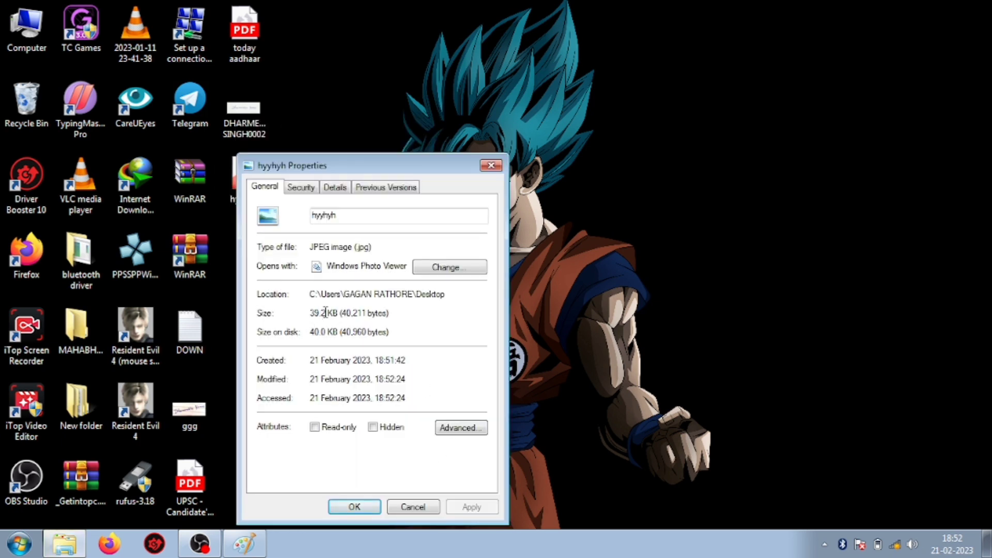
{"action": "left_click", "coordinate": [491, 165]}
{"action": "right_click", "coordinate": [238, 169]}
{"action": "mouse_move", "coordinate": [283, 254]}
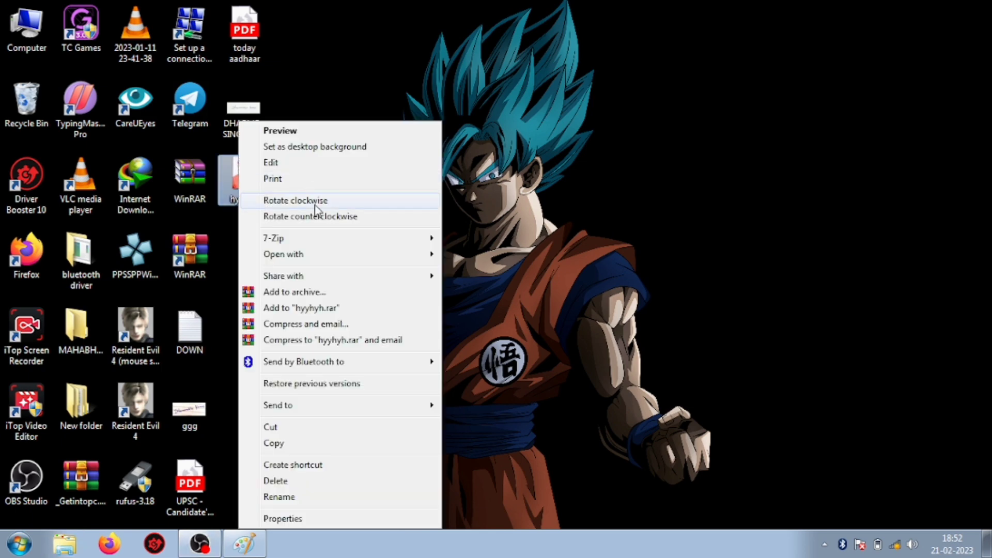
{"action": "left_click", "coordinate": [475, 286]}
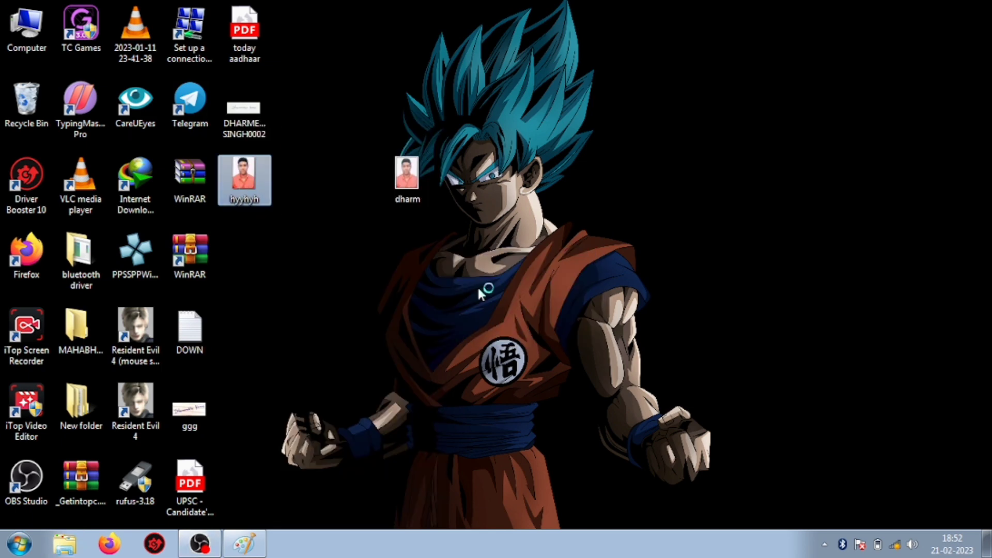
Step: Resize the photo by pixels to 200 × 286
{"action": "left_click", "coordinate": [264, 117]}
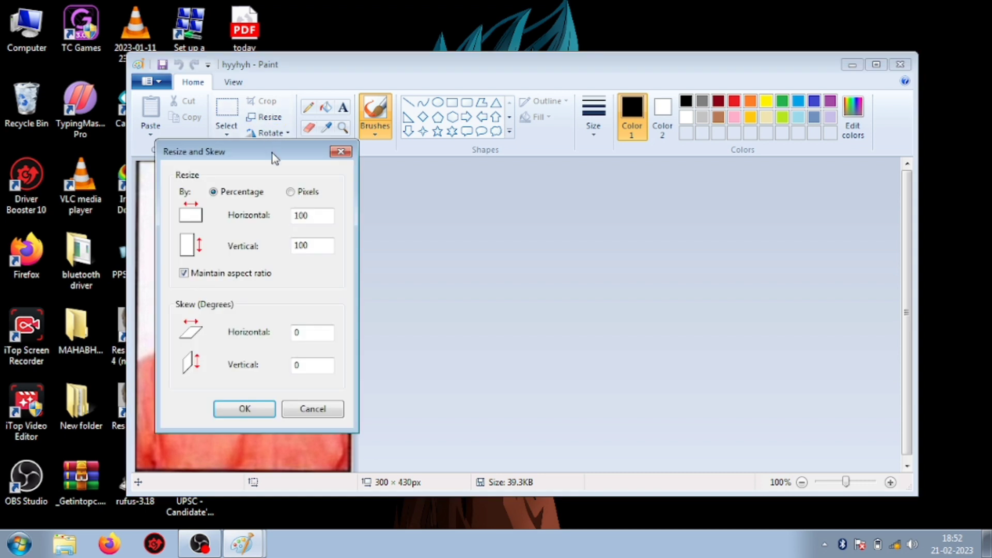
{"action": "left_click", "coordinate": [291, 193]}
{"action": "left_click", "coordinate": [320, 215]}
{"action": "key", "text": "BackSpace"}
{"action": "key", "text": "BackSpace"}
{"action": "key", "text": "BackSpace"}
{"action": "type", "text": "200"}
{"action": "left_click", "coordinate": [241, 410]}
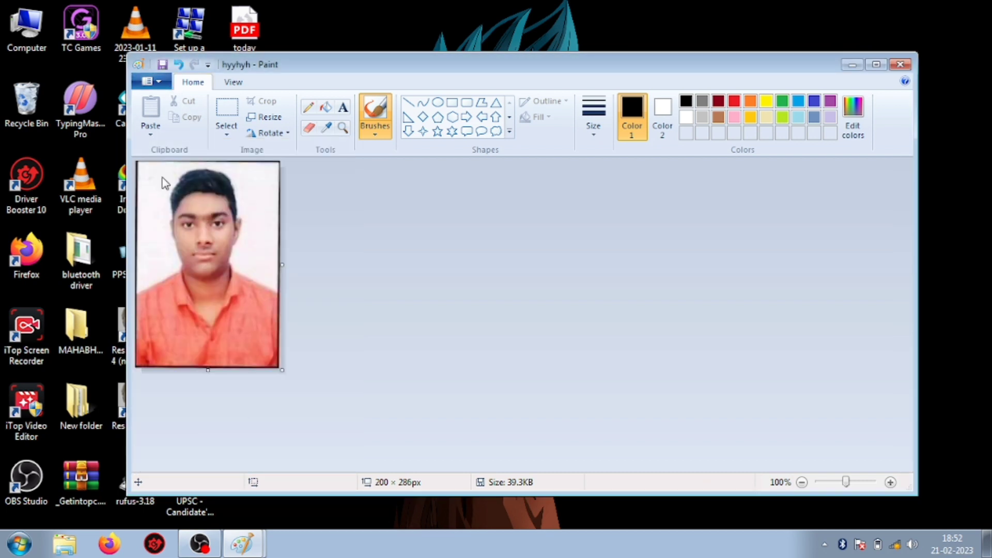
Step: Save the photo as a JPEG on the Desktop and minimize Paint
{"action": "key", "text": "F12"}
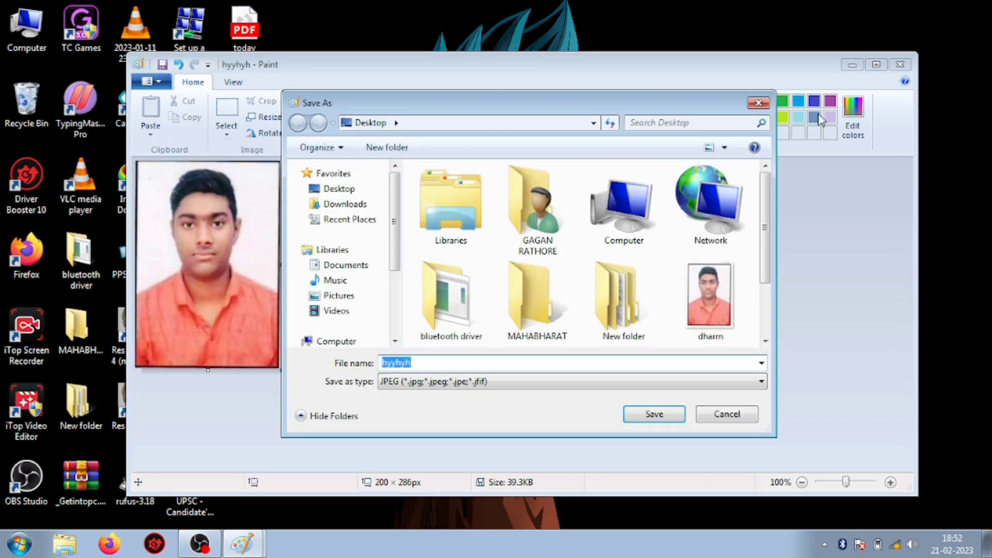
{"action": "left_click", "coordinate": [758, 103]}
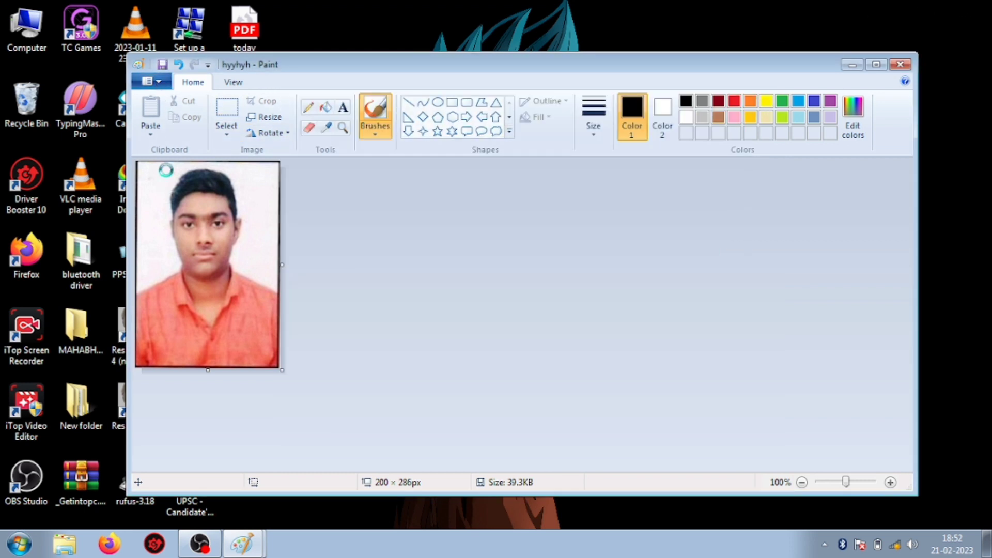
{"action": "left_click", "coordinate": [852, 65]}
Step: Confirm in Properties that hyyhyh is 26.4 KB (27,034 bytes), then clear the Paint window away
{"action": "right_click", "coordinate": [235, 198]}
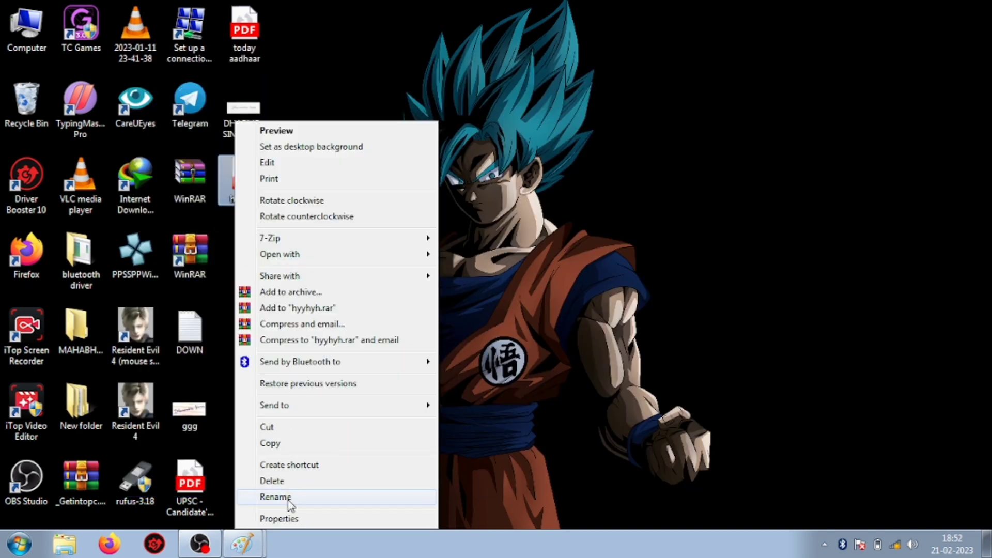
{"action": "left_click", "coordinate": [283, 515]}
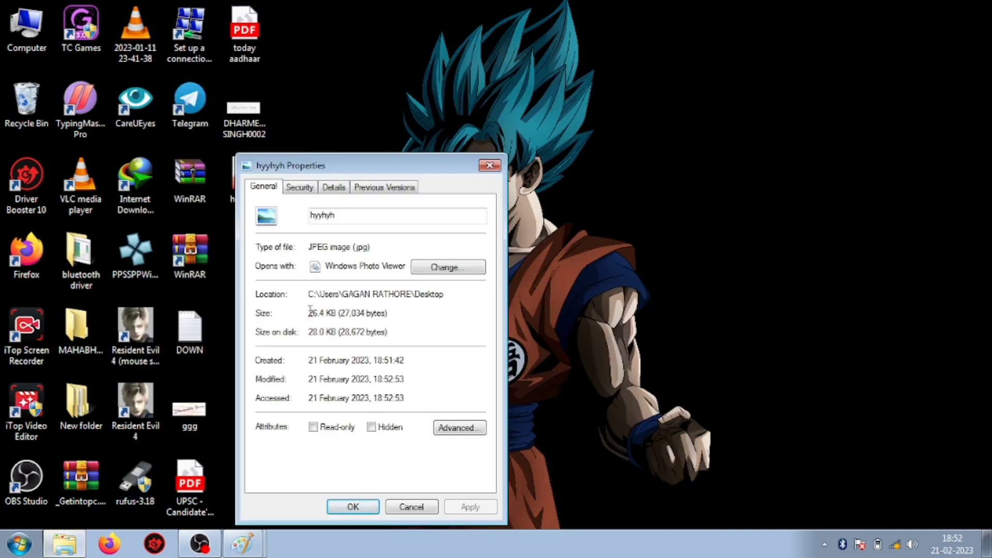
{"action": "left_click", "coordinate": [489, 165]}
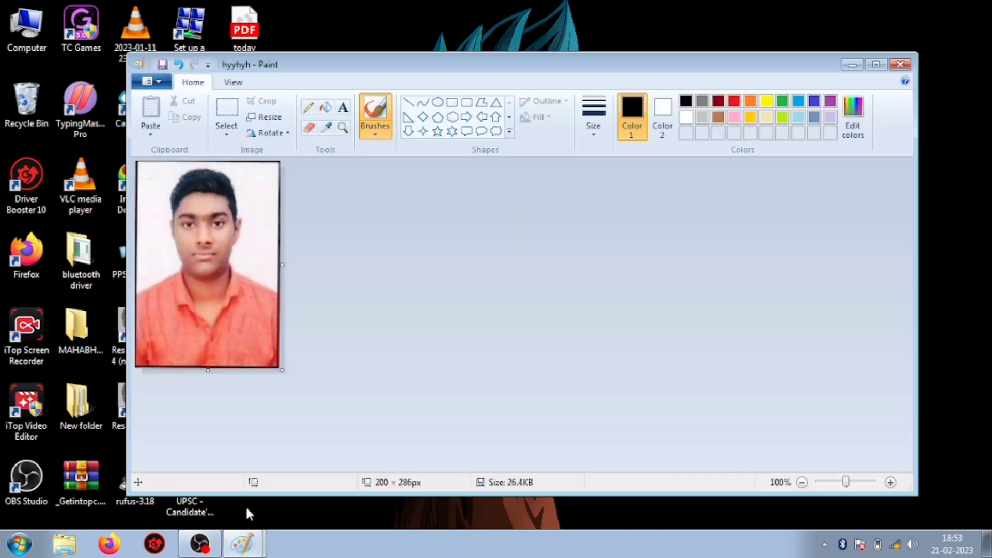
{"action": "left_click", "coordinate": [909, 66]}
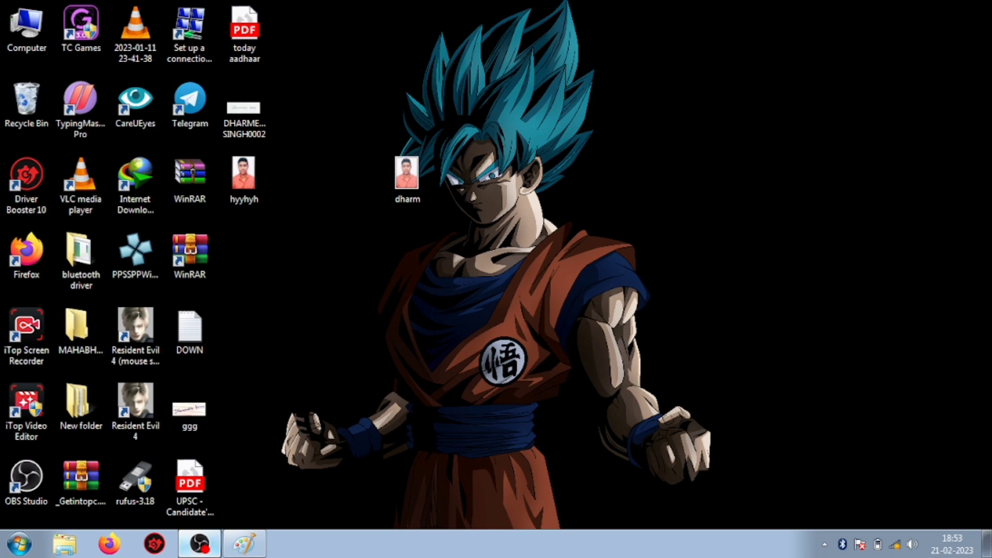
Step: Bring OBS Studio forward from the taskbar and stop the screen recording
{"action": "left_click", "coordinate": [199, 543]}
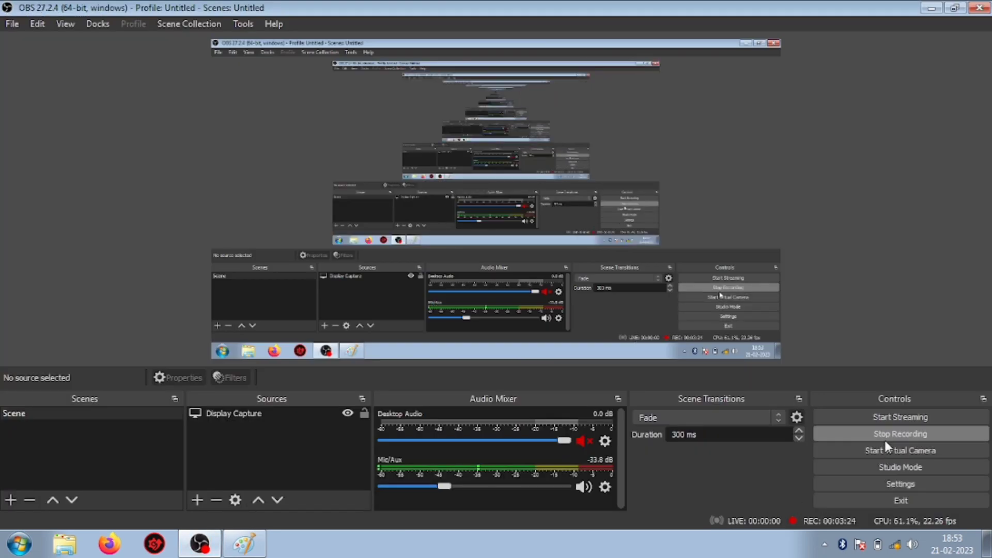
{"action": "left_click", "coordinate": [886, 438]}
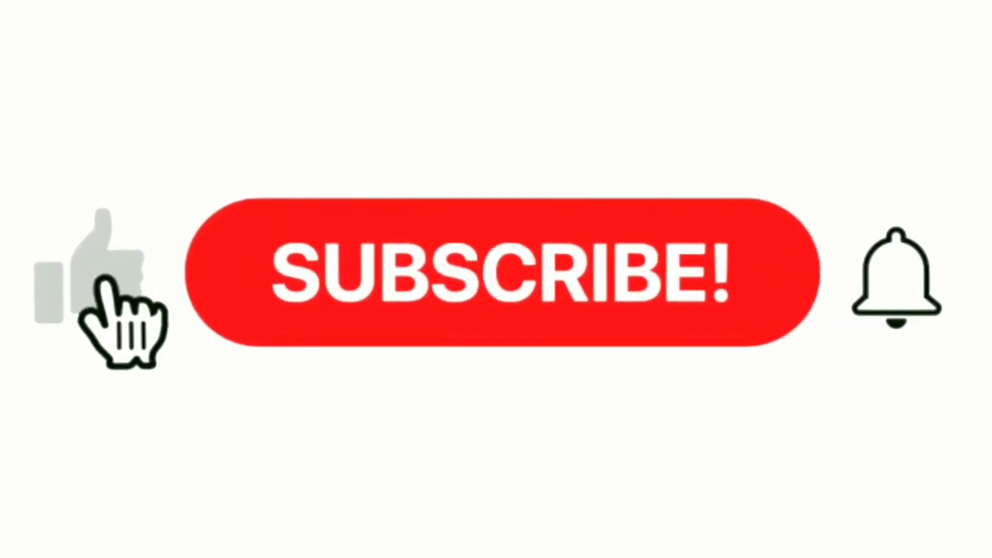